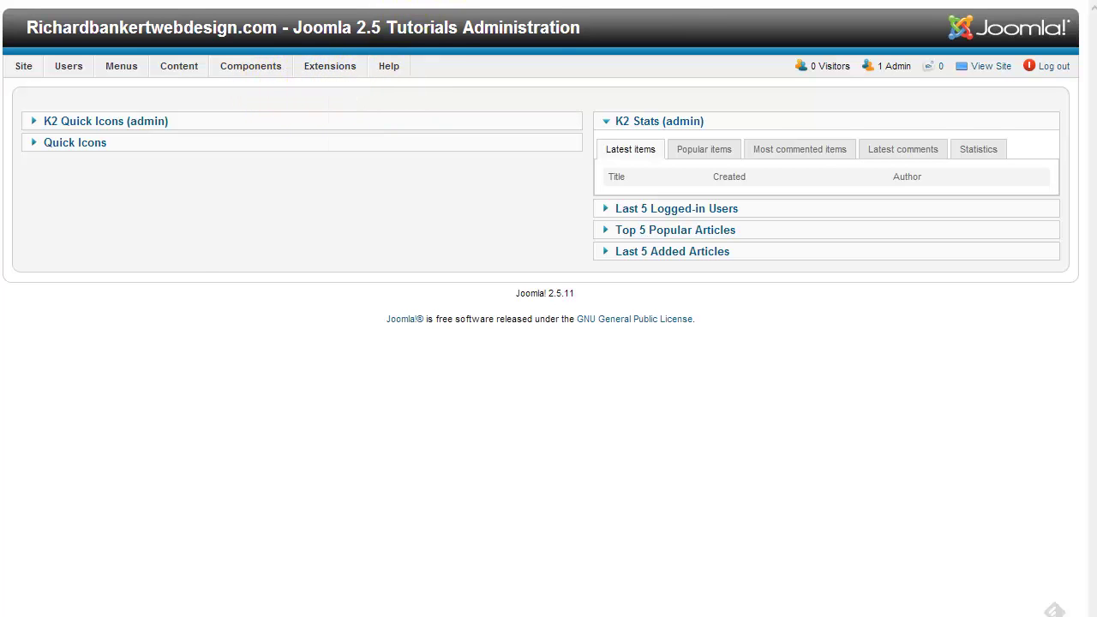
Step: Open Menu Manager filtered to User Menu items, where the Quick Logout item Logout appears
click(412, 3)
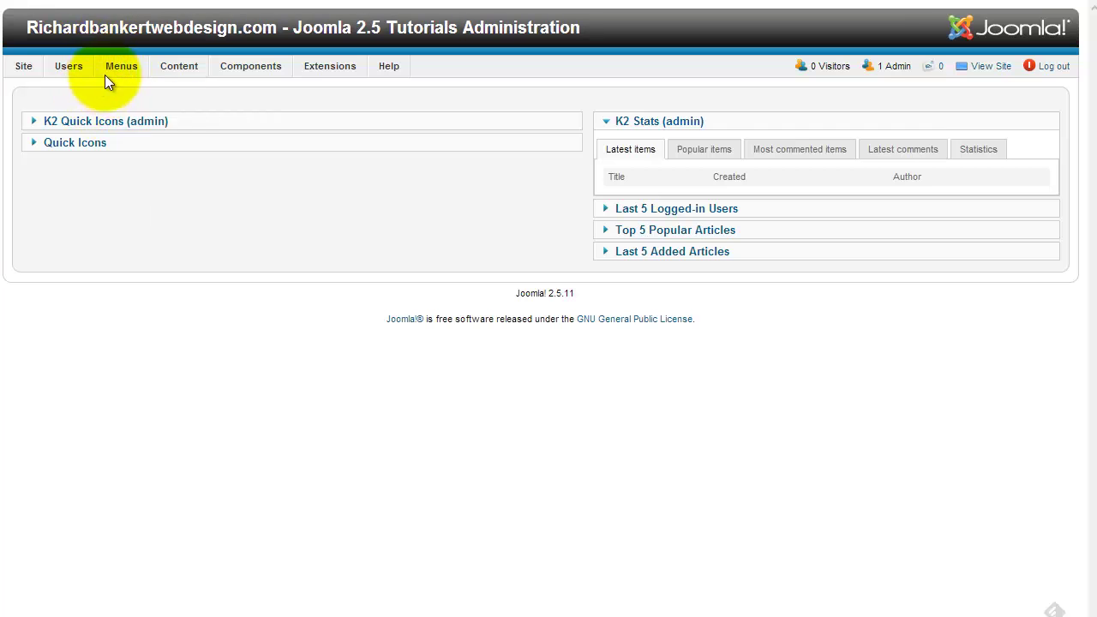
mouse_move(114, 67)
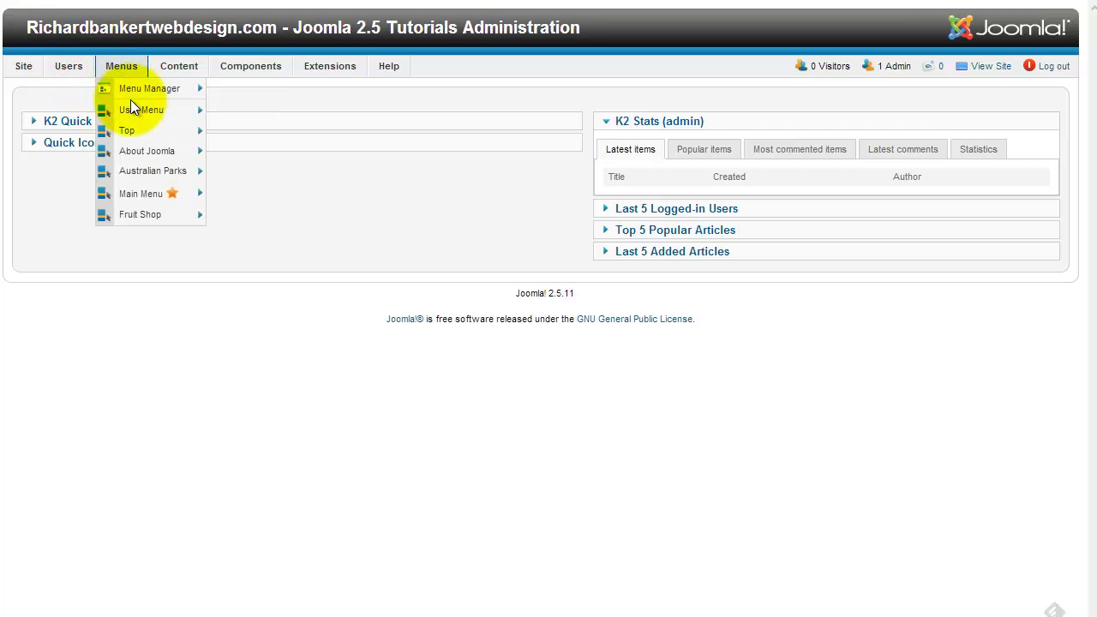
mouse_move(133, 115)
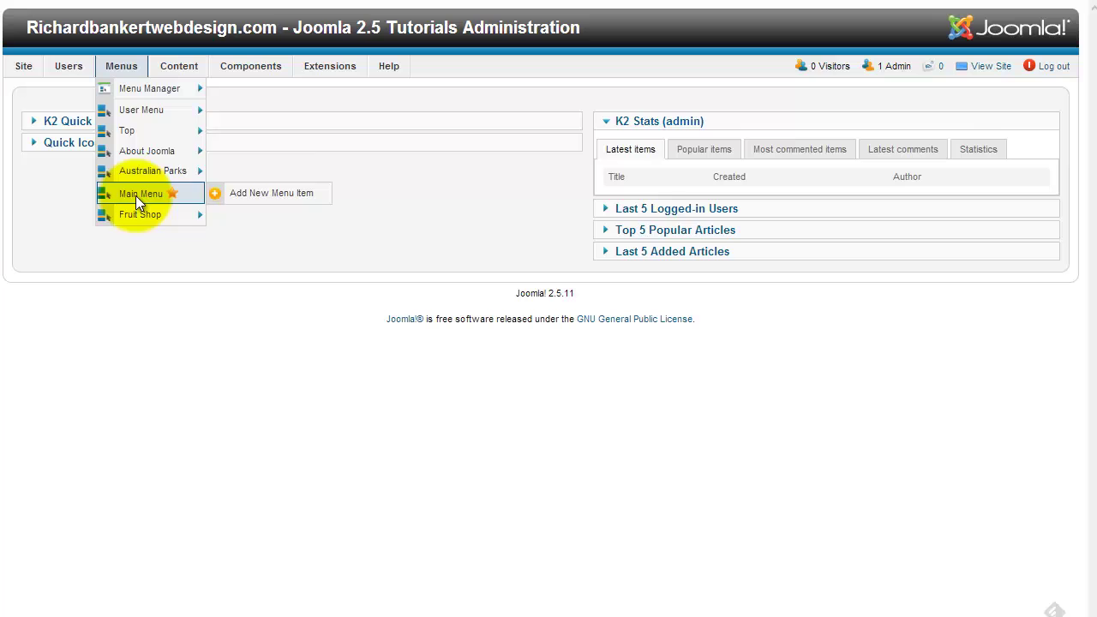
click(138, 112)
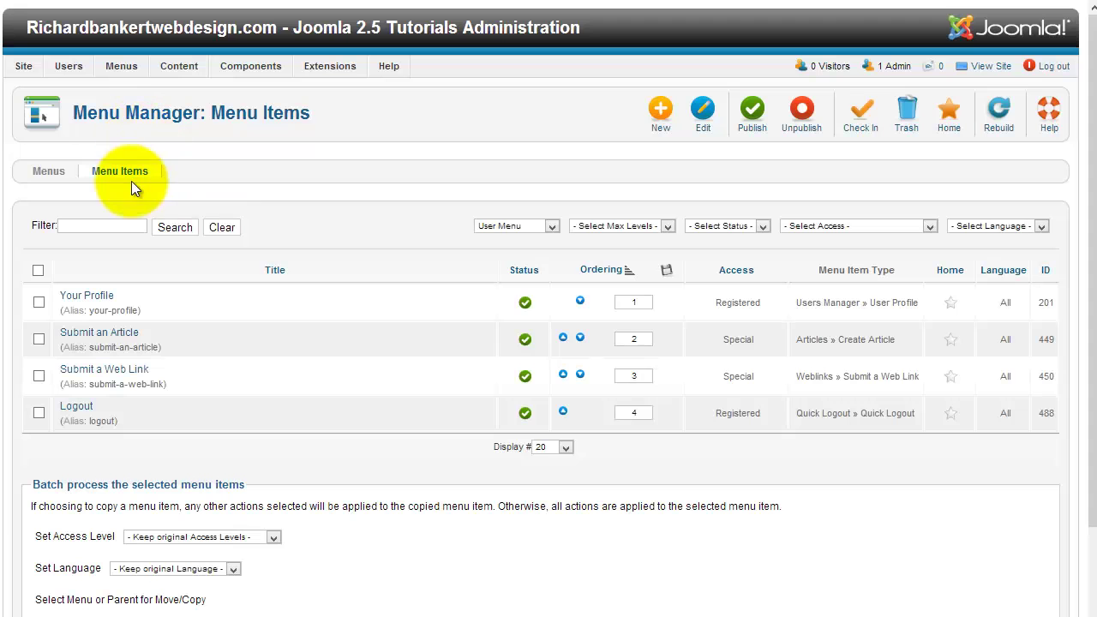
Step: Confirm the Logout item's Log Out Redirect Page is Thank-you, close it, and view that page
click(79, 409)
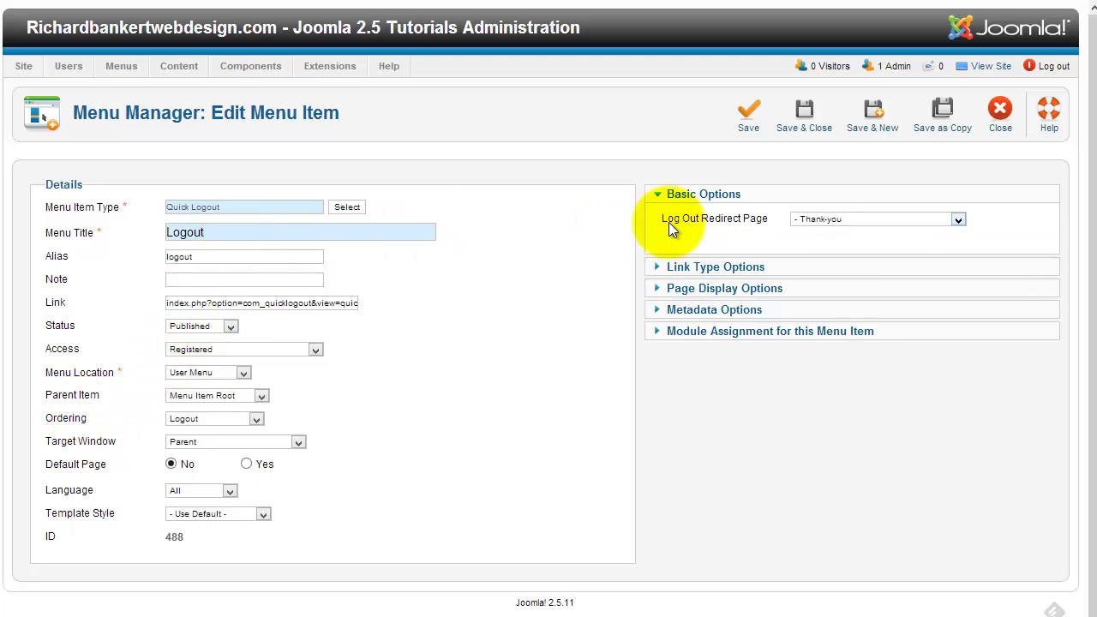
mouse_move(715, 225)
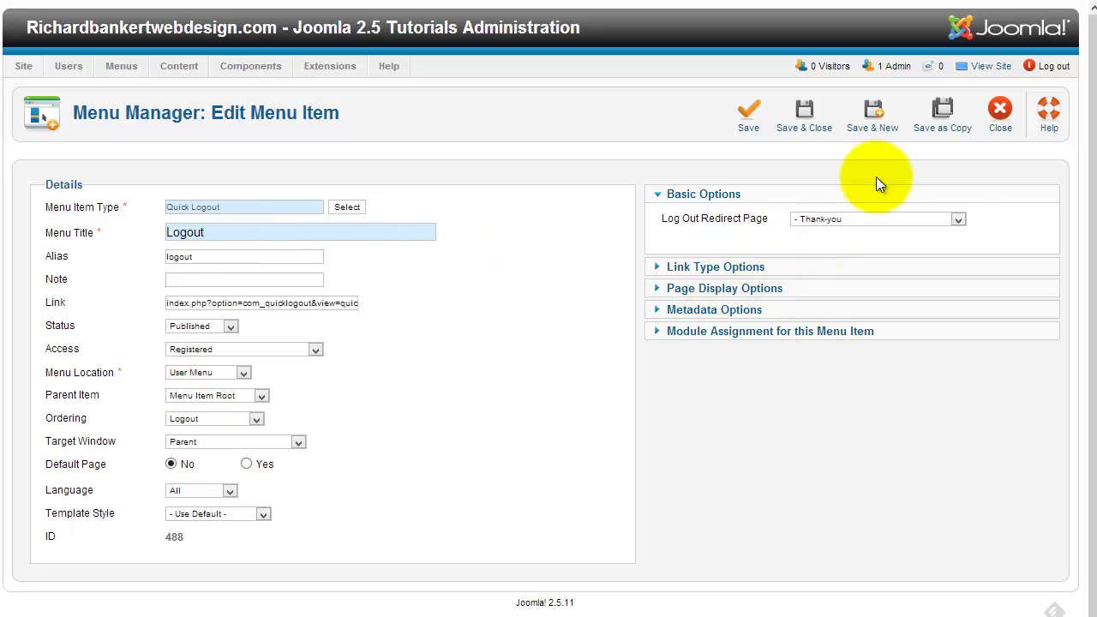
click(997, 126)
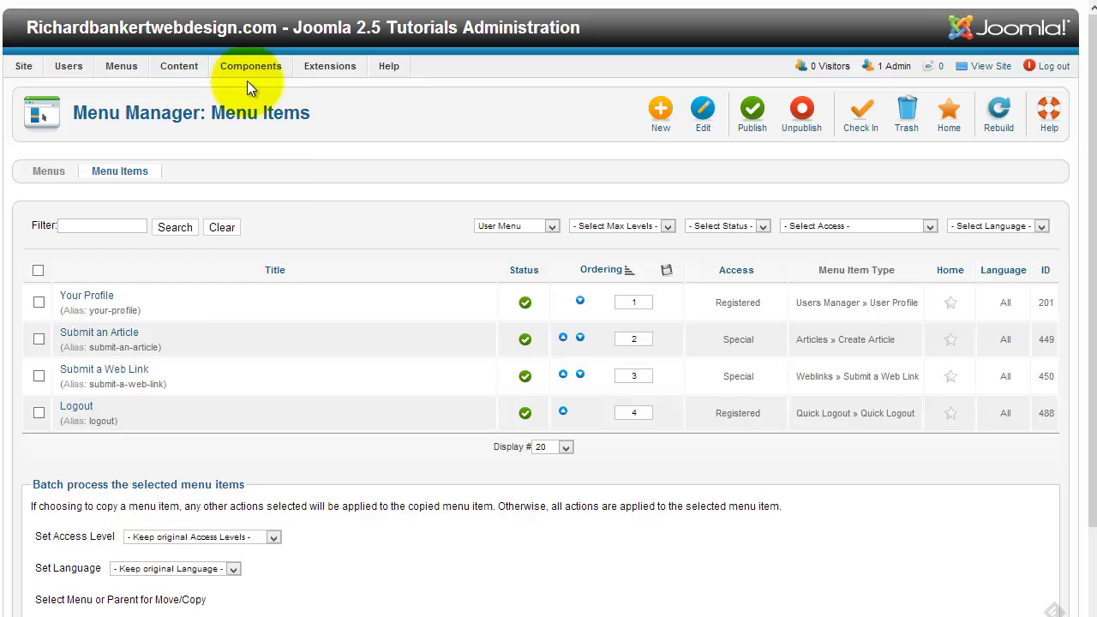
mouse_move(249, 74)
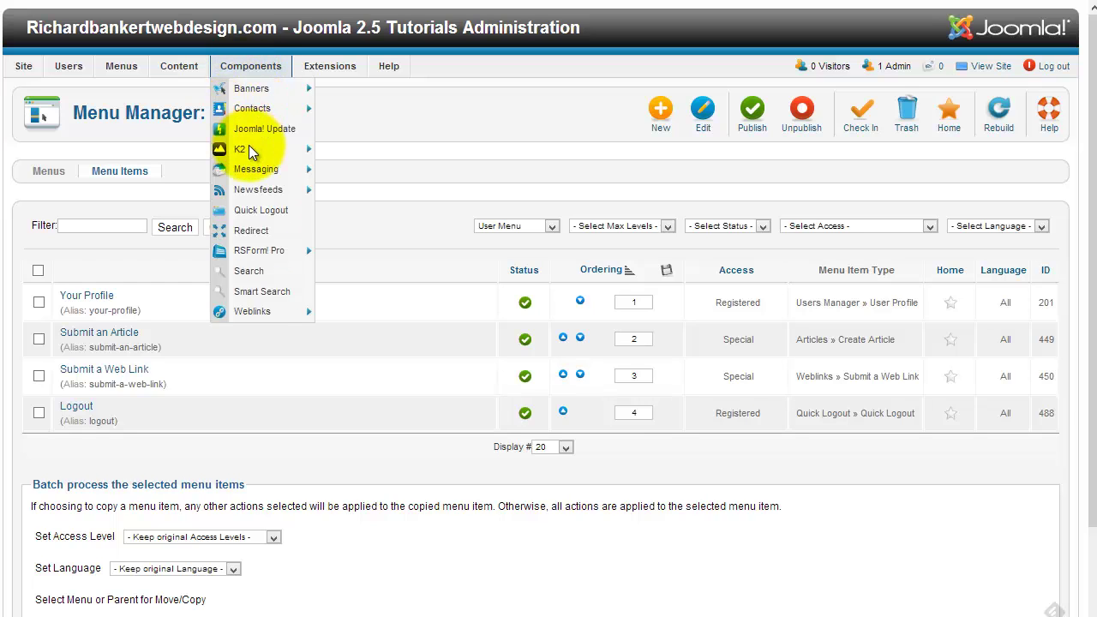
mouse_move(253, 246)
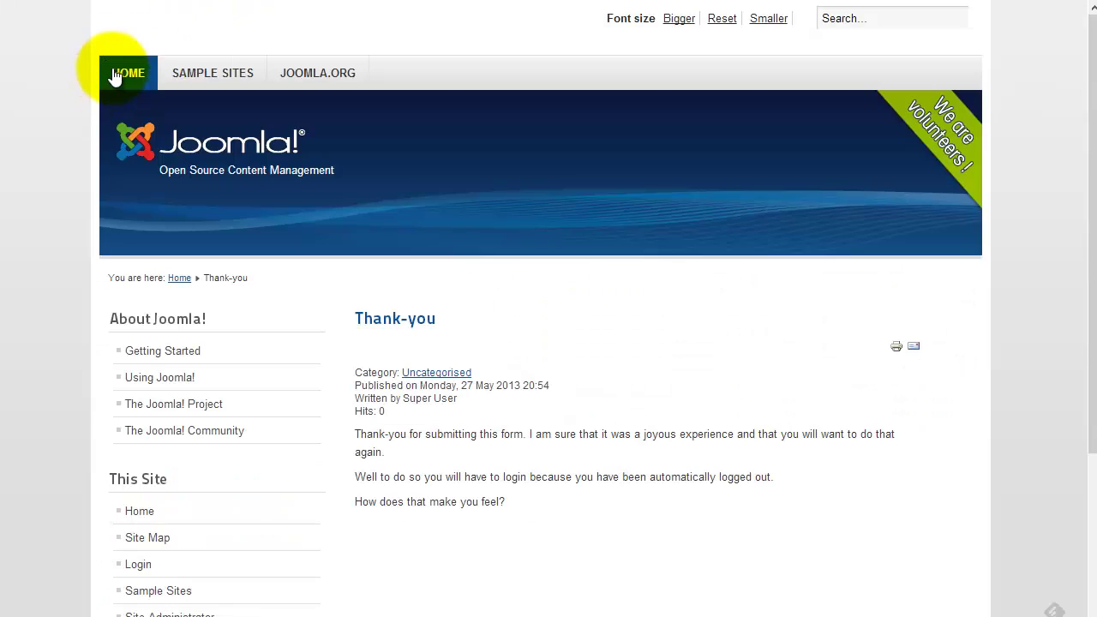
Step: Log in through the Login Form on the front-end home page
click(114, 73)
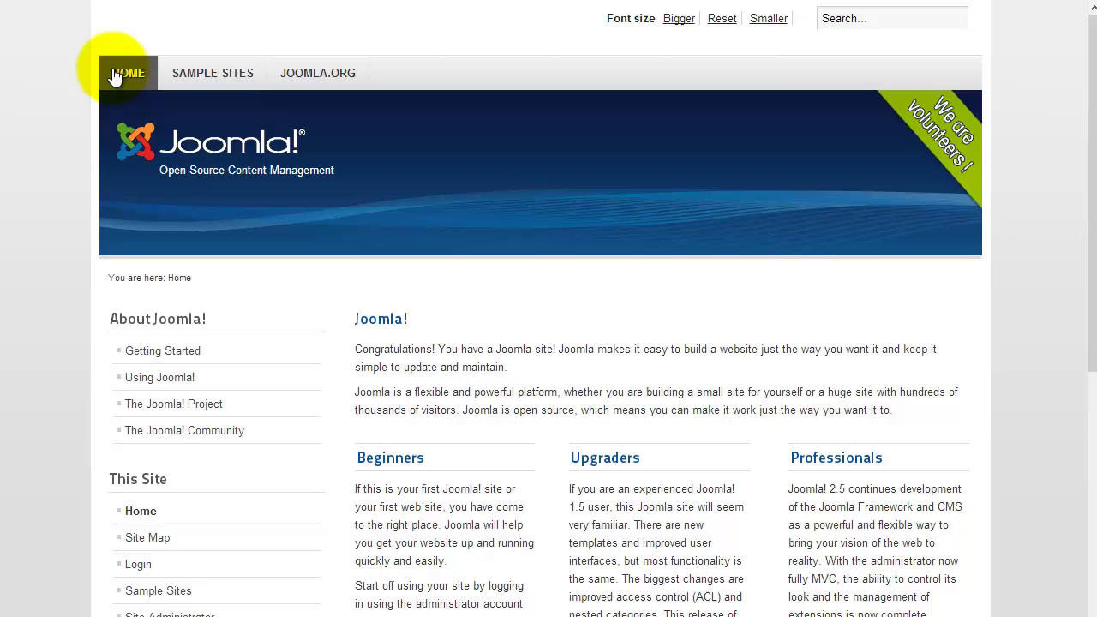
scroll(220, 435, down, 3)
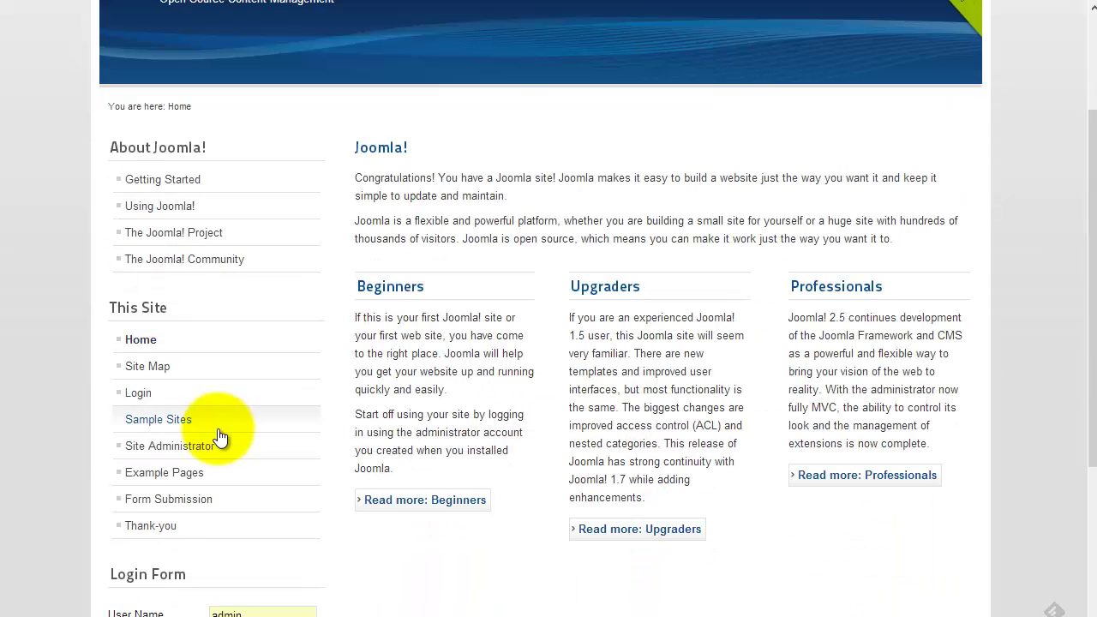
scroll(197, 532, down, 1)
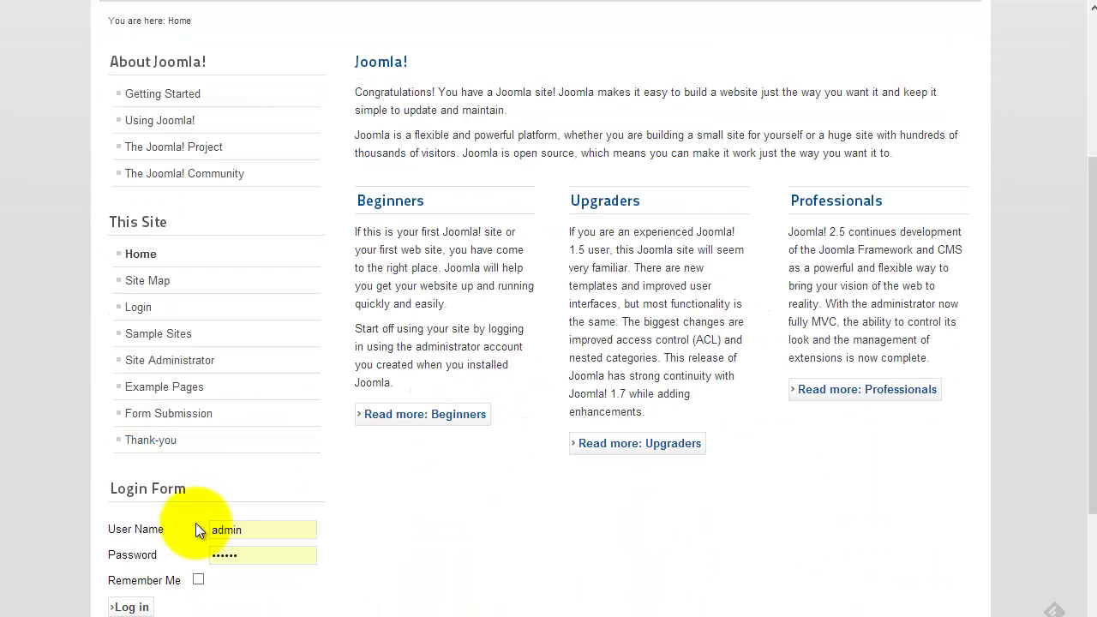
click(137, 607)
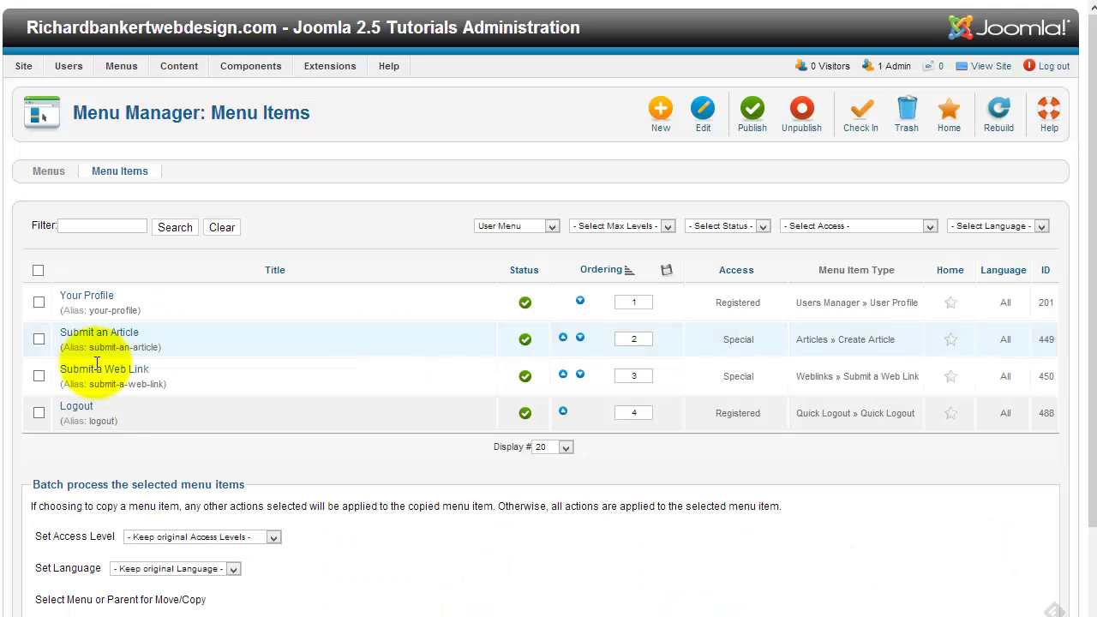
Step: Open the RSForm! Pro example form from the forms list for editing
mouse_move(252, 67)
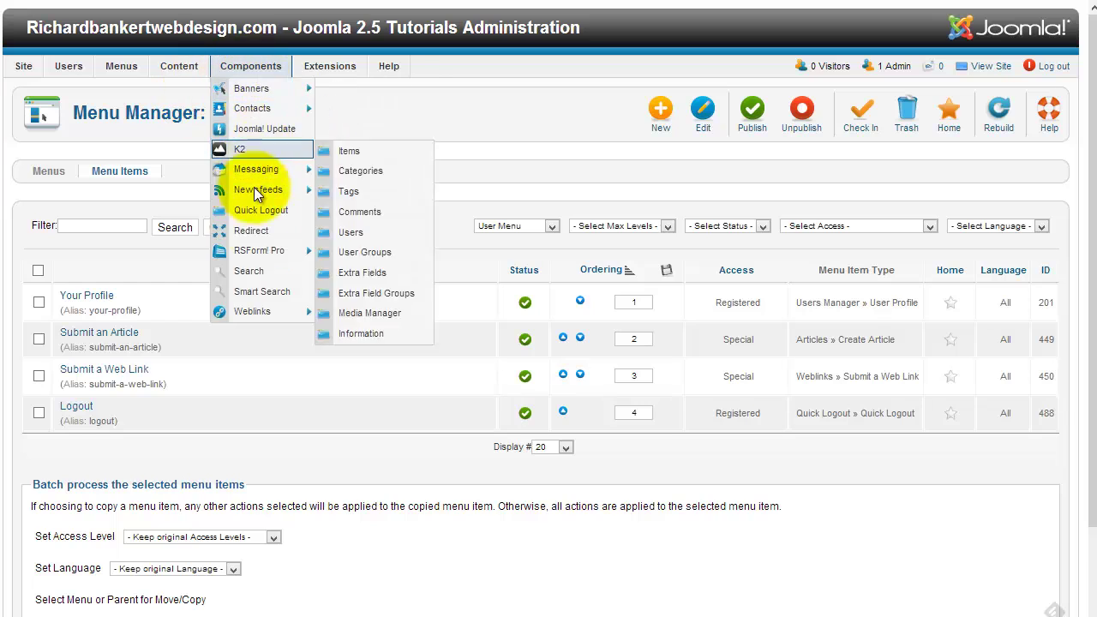
mouse_move(274, 250)
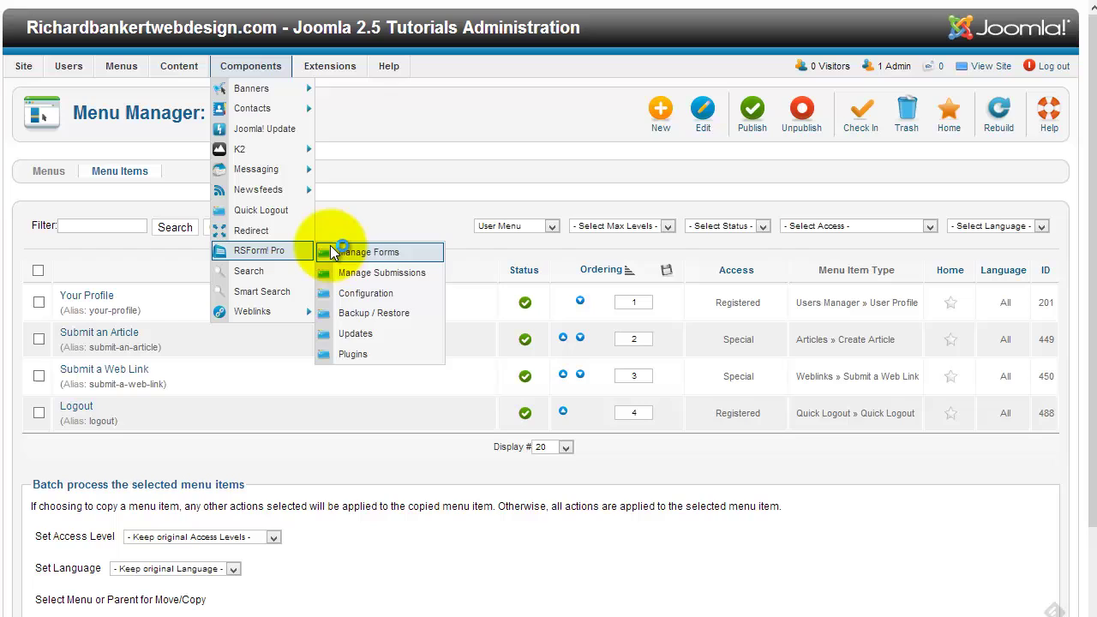
click(330, 251)
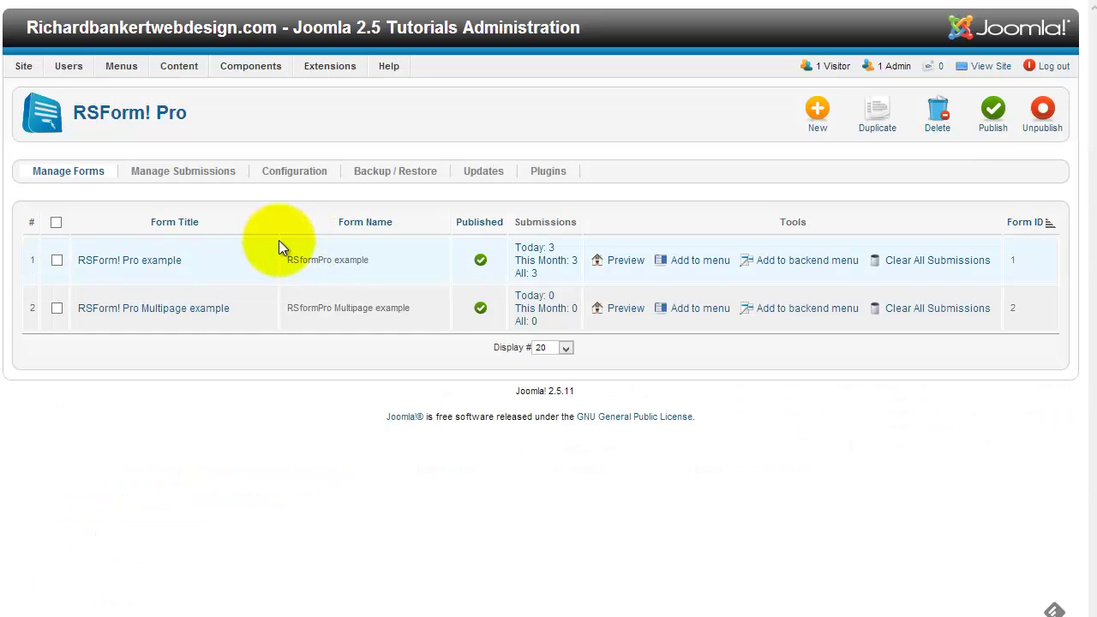
click(140, 263)
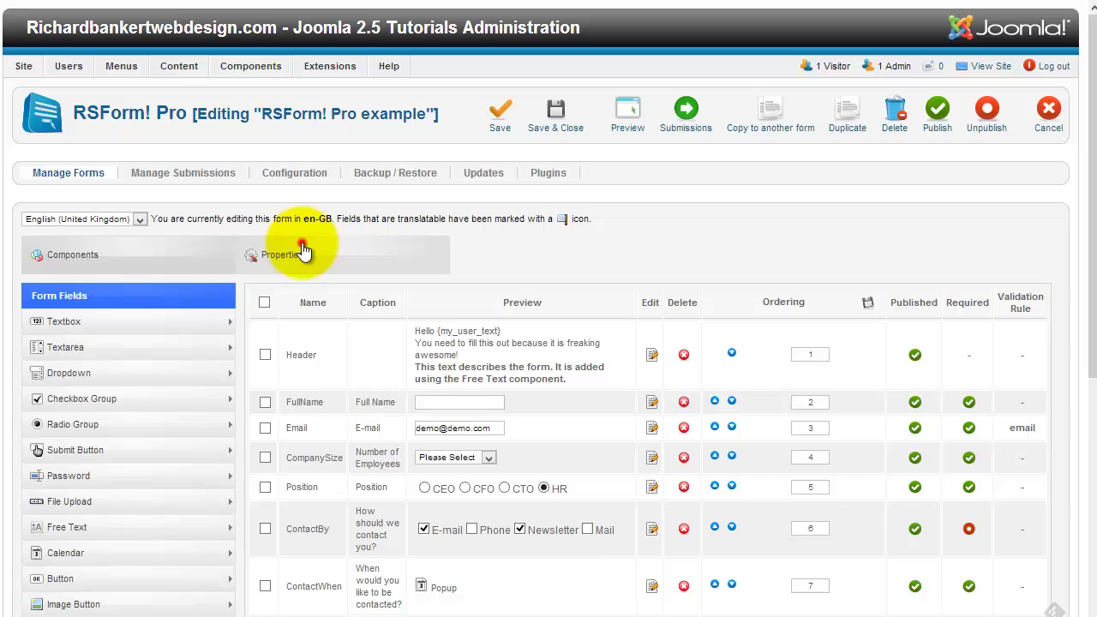
Step: Locate the Return URL setting under Submission and focus its value field
scroll(171, 351, down, 1)
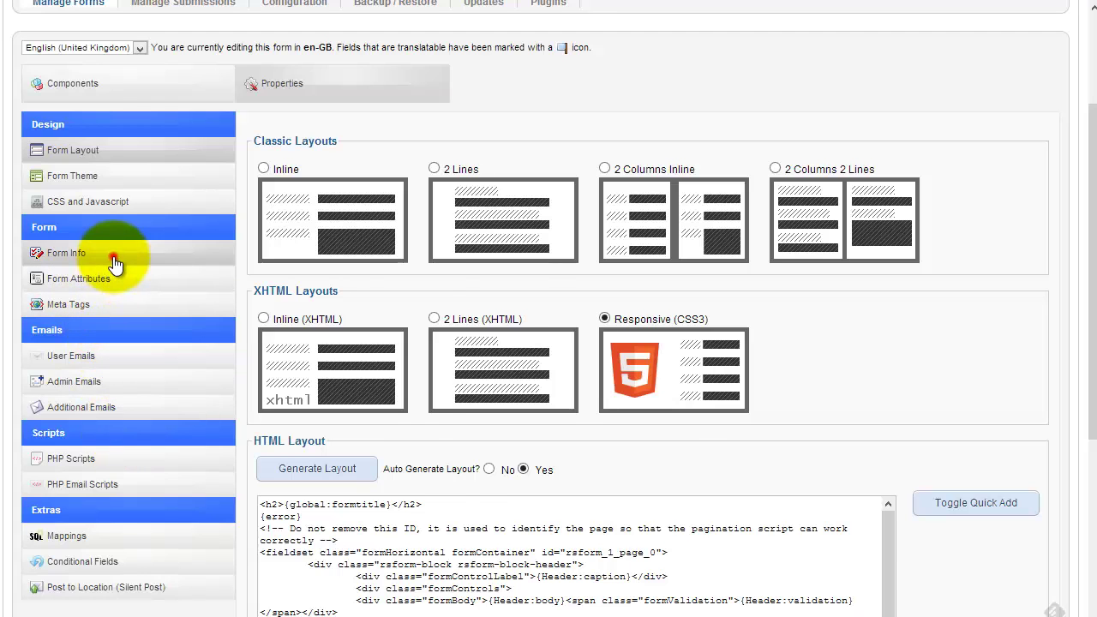
scroll(291, 343, down, 2)
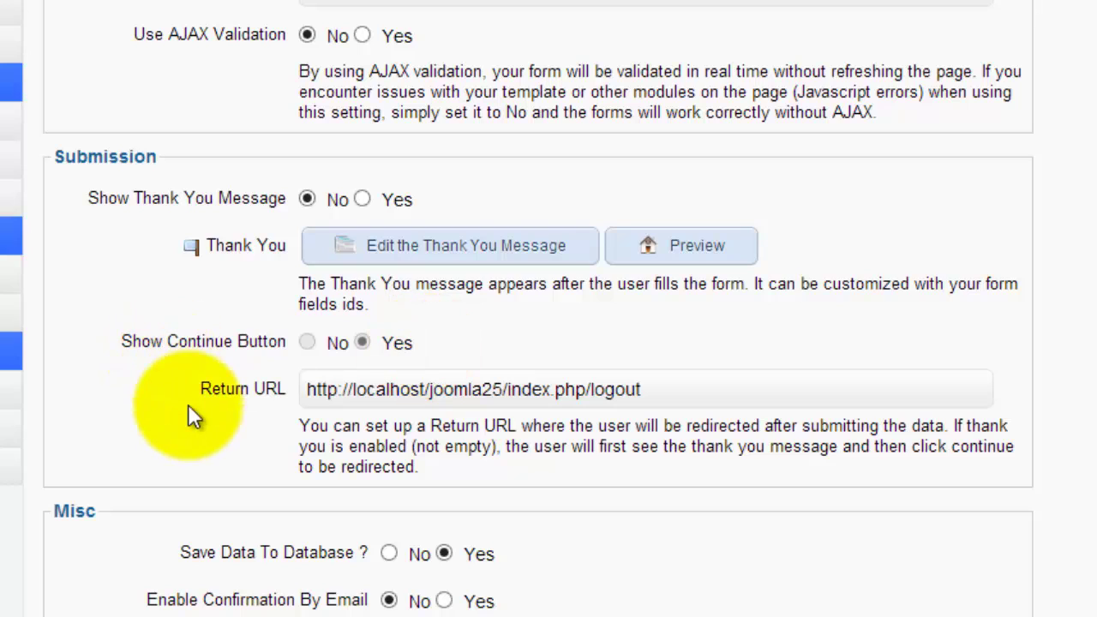
drag(203, 388, 307, 392)
click(698, 394)
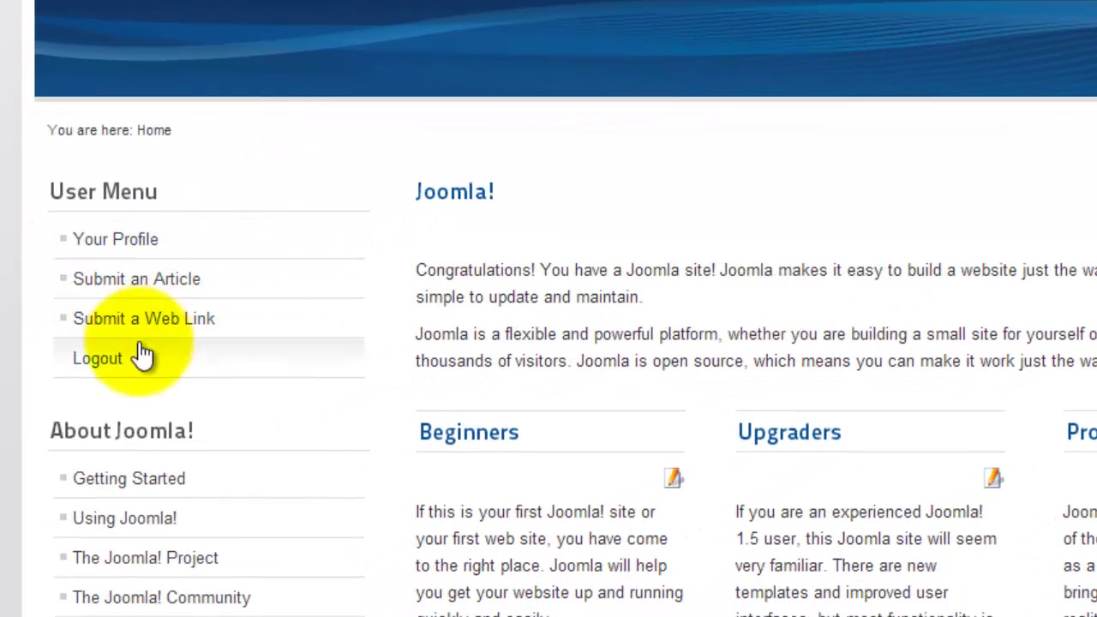
right_click(101, 360)
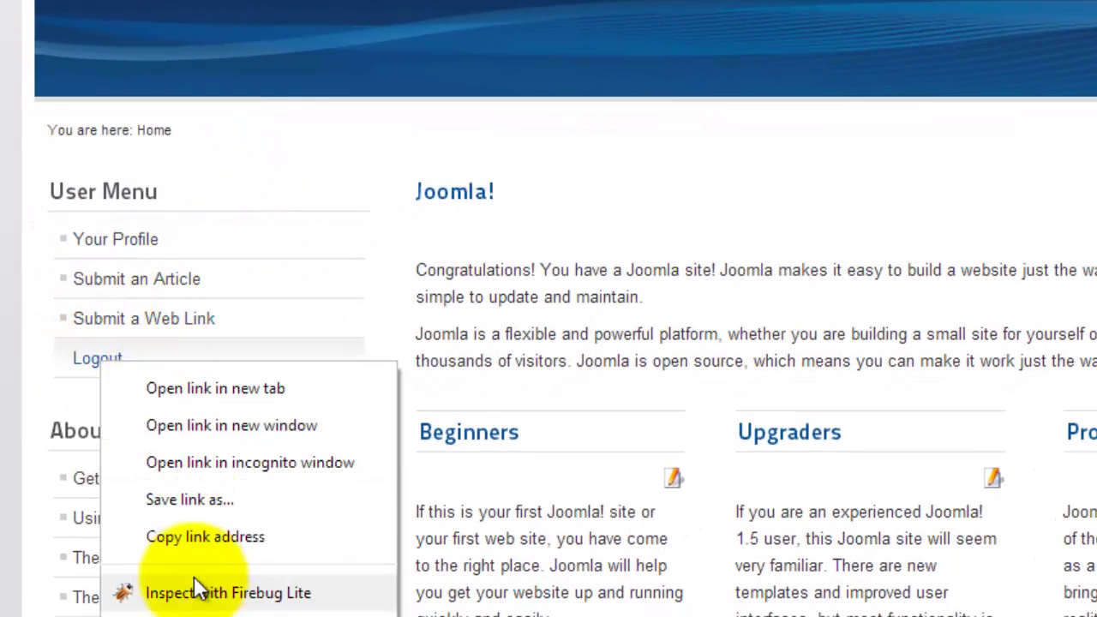
click(202, 541)
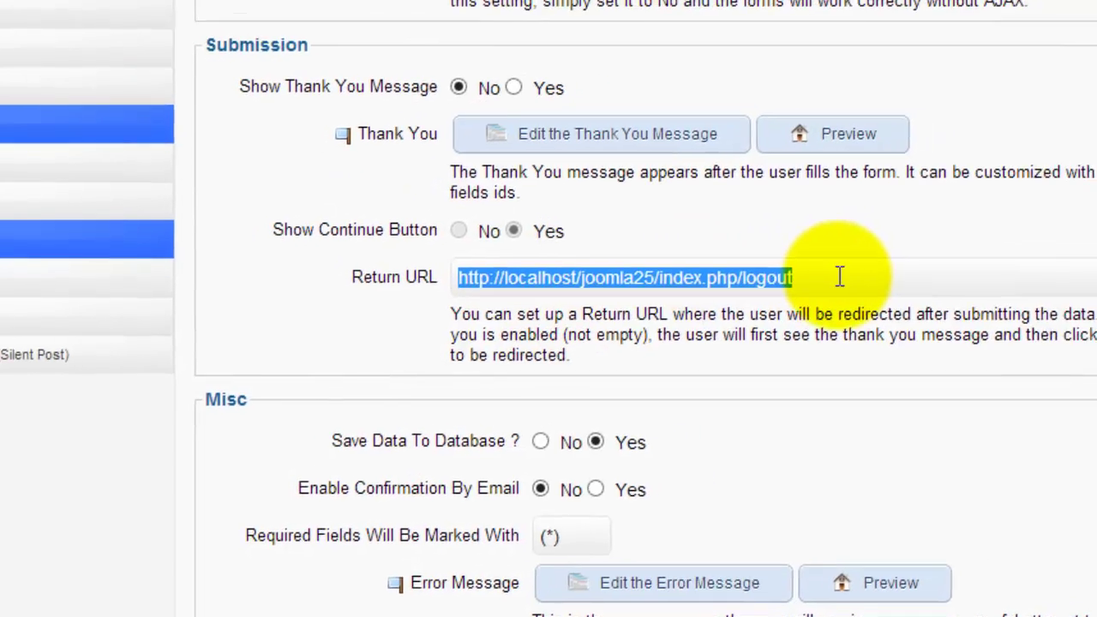
click(835, 275)
click(229, 354)
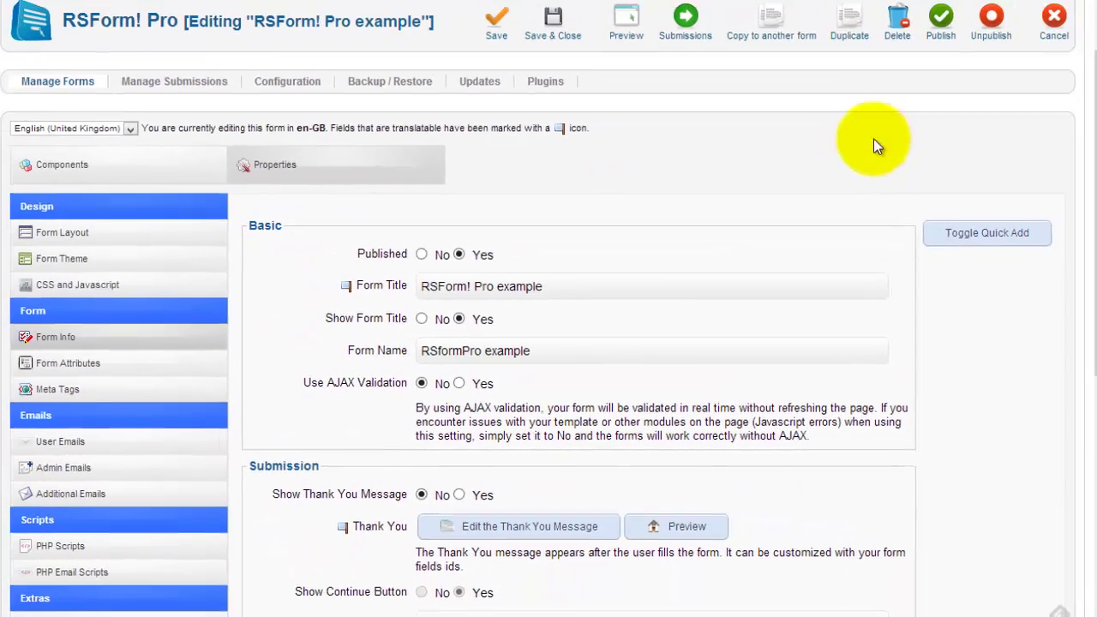
Step: Open the front end's Form Submission page and fill Full Name from a saved suggestion
click(283, 1)
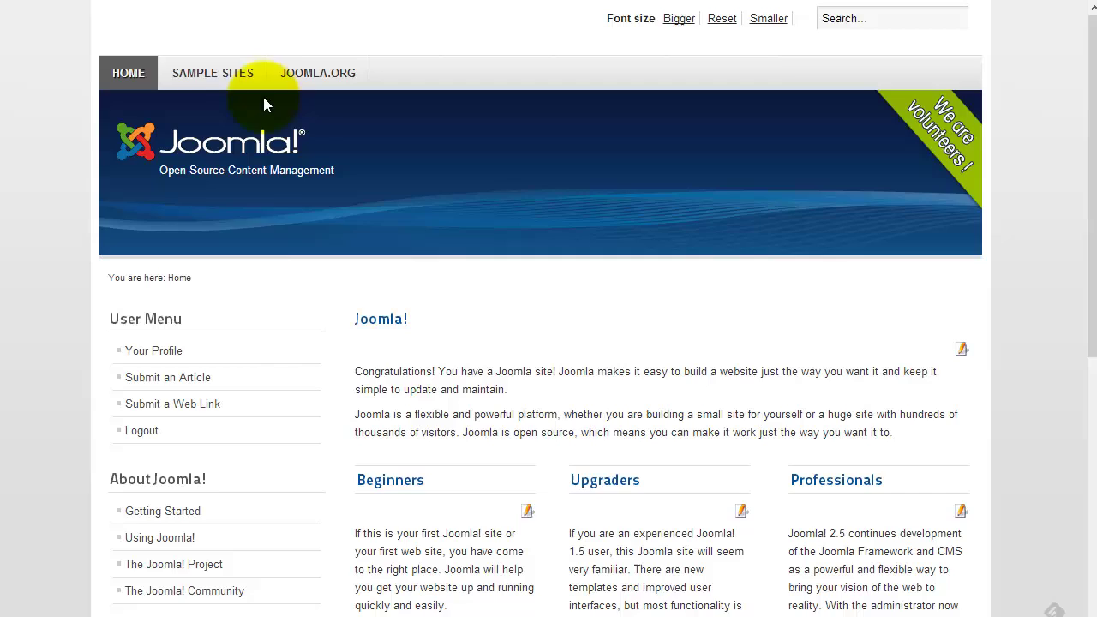
scroll(282, 342, down, 5)
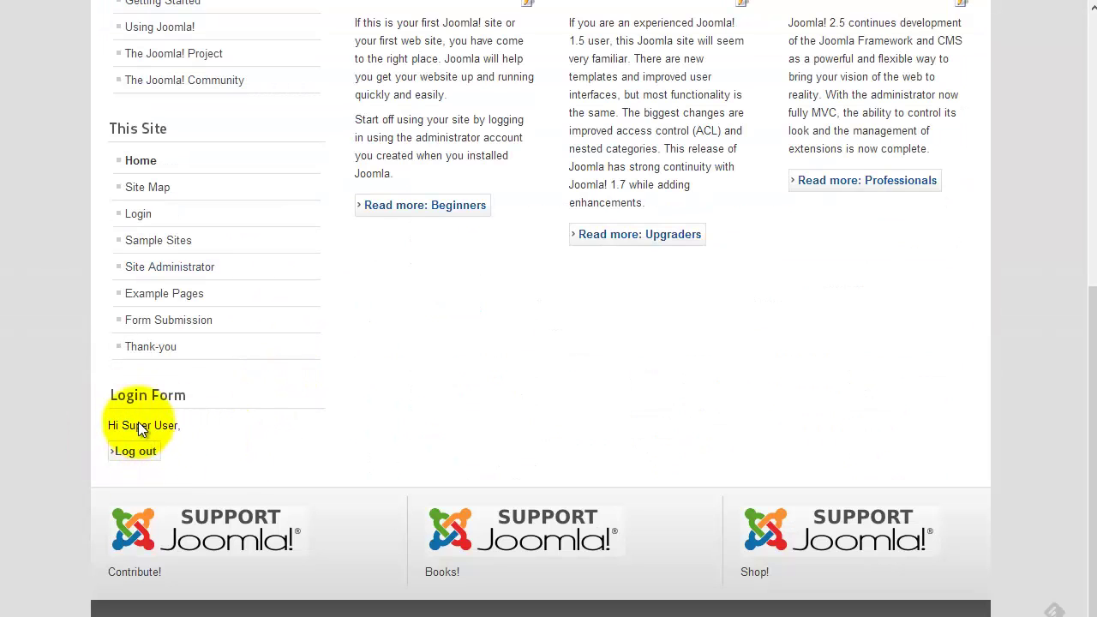
click(178, 324)
click(544, 414)
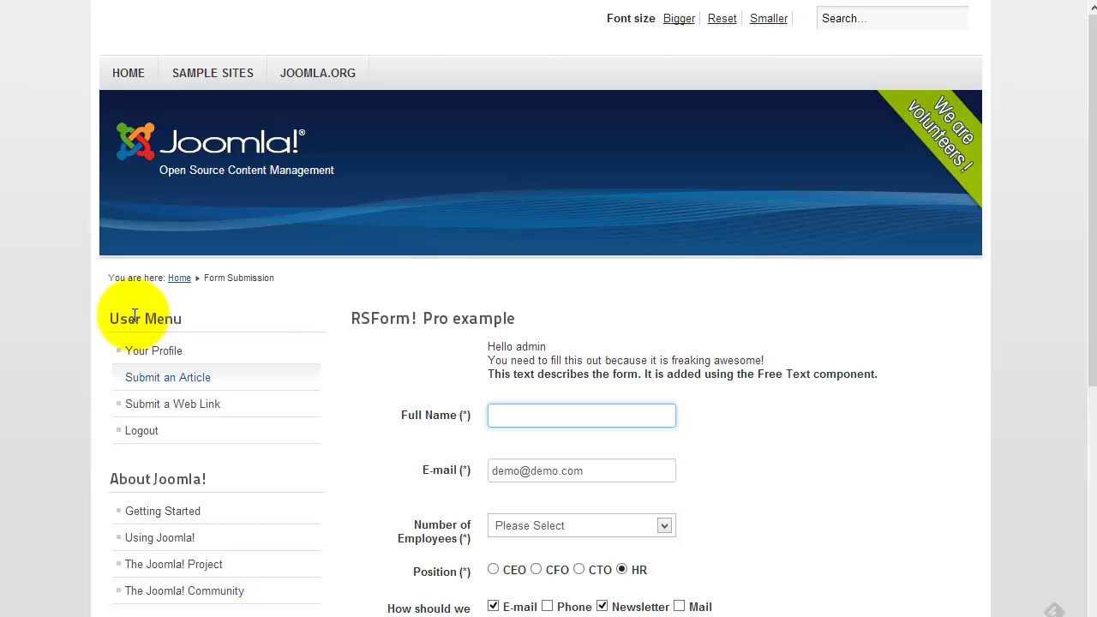
click(530, 414)
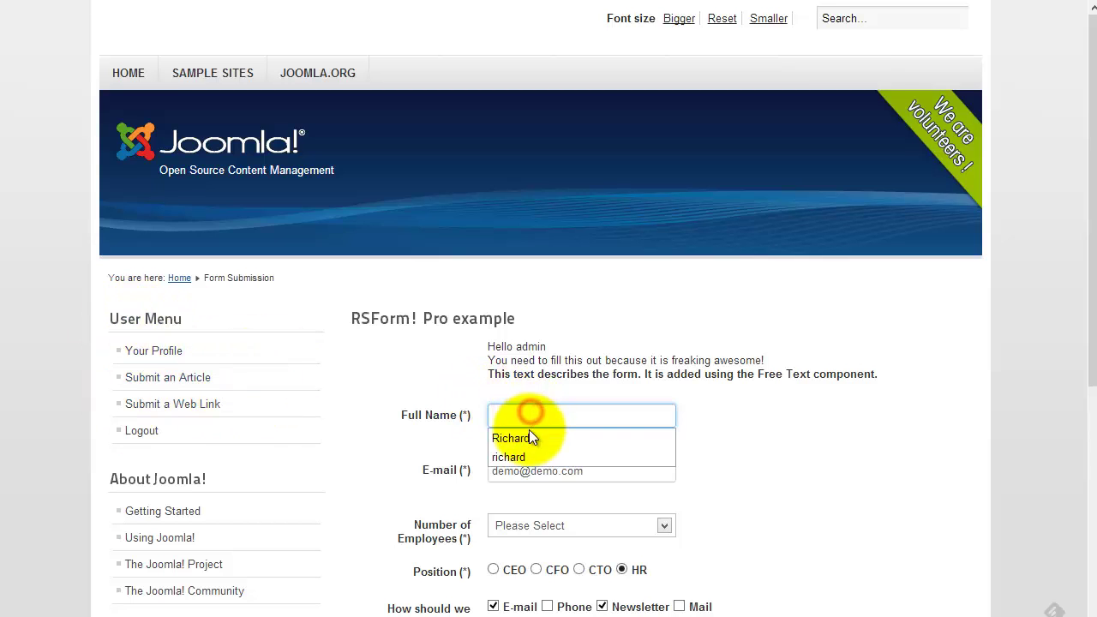
click(534, 439)
Step: Choose 1-20 as Number of Employees and 23.05.2013 as the contact date
scroll(564, 519, down, 2)
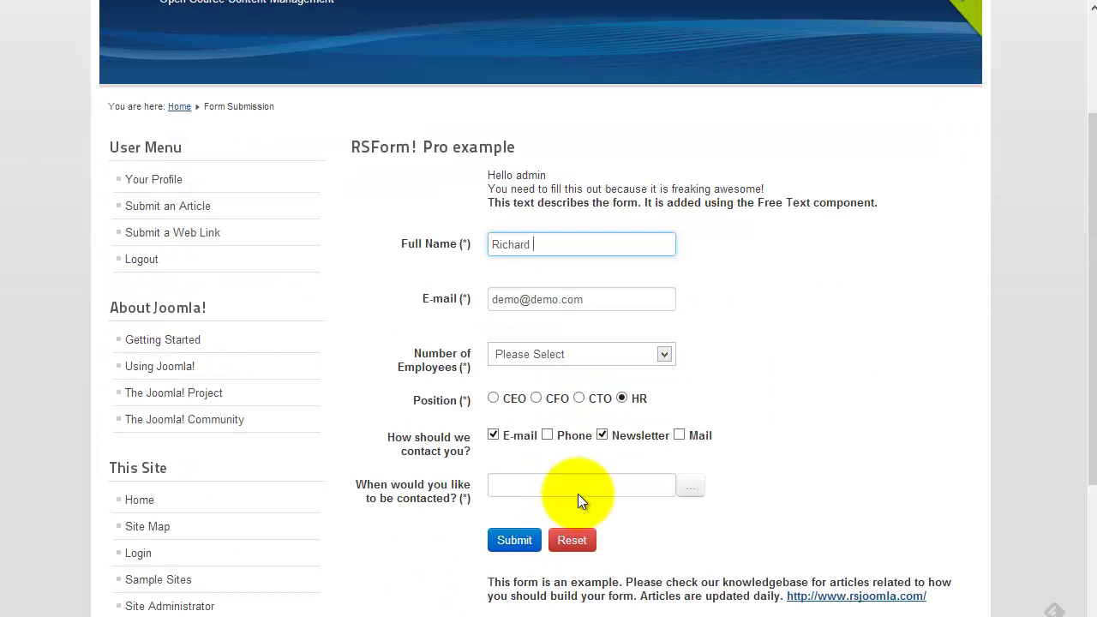
click(641, 352)
click(617, 390)
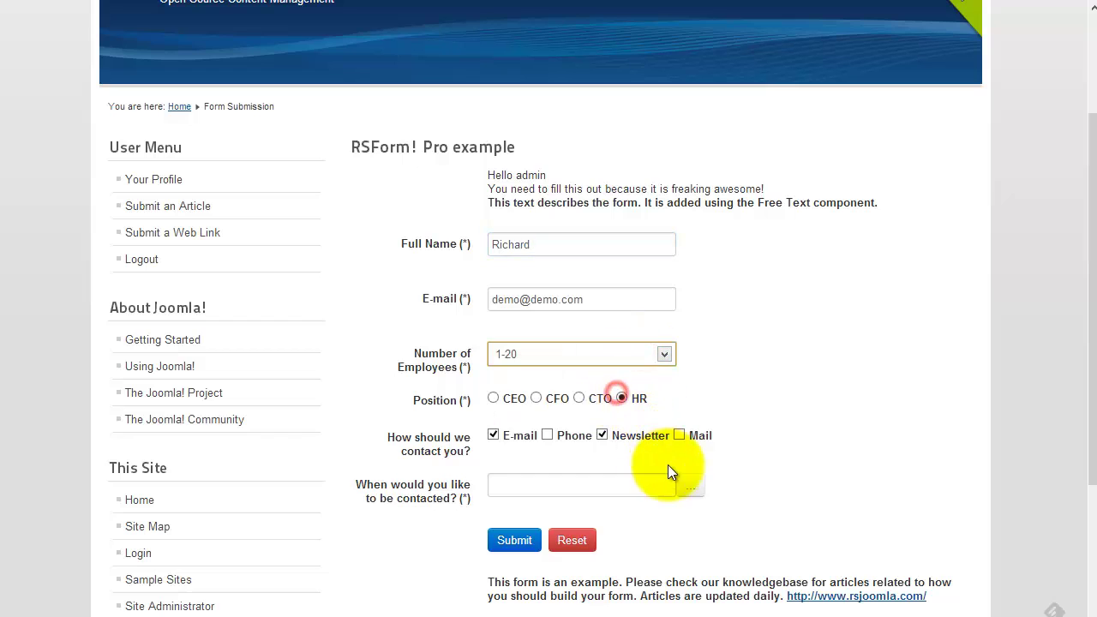
click(690, 486)
click(622, 595)
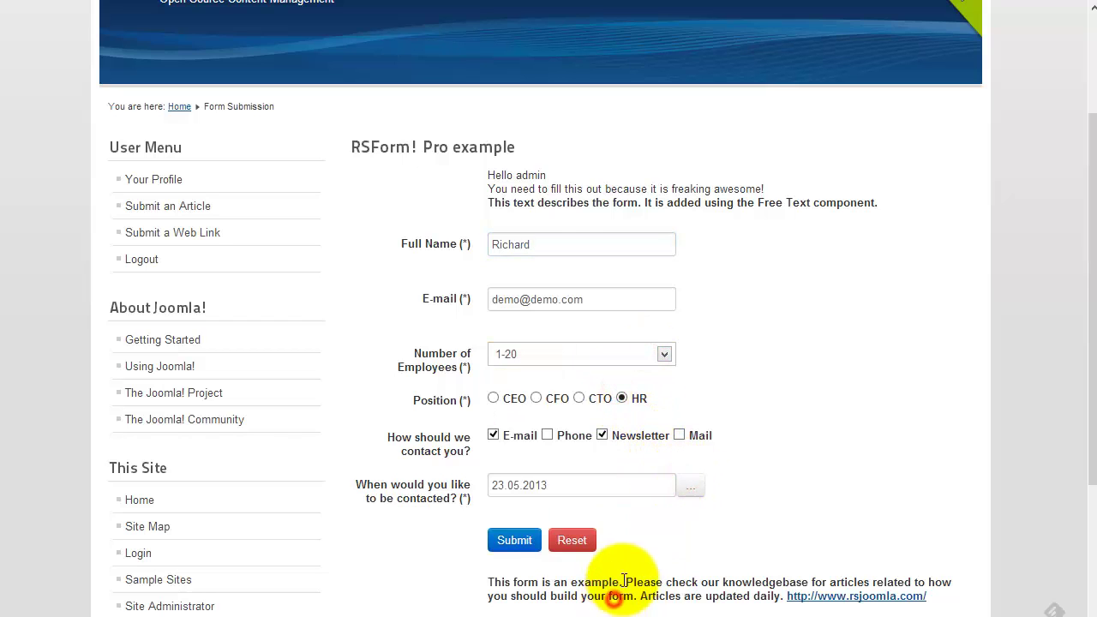
Step: Submit the form and check the Thank-you page stating the visitor was automatically logged out
click(500, 542)
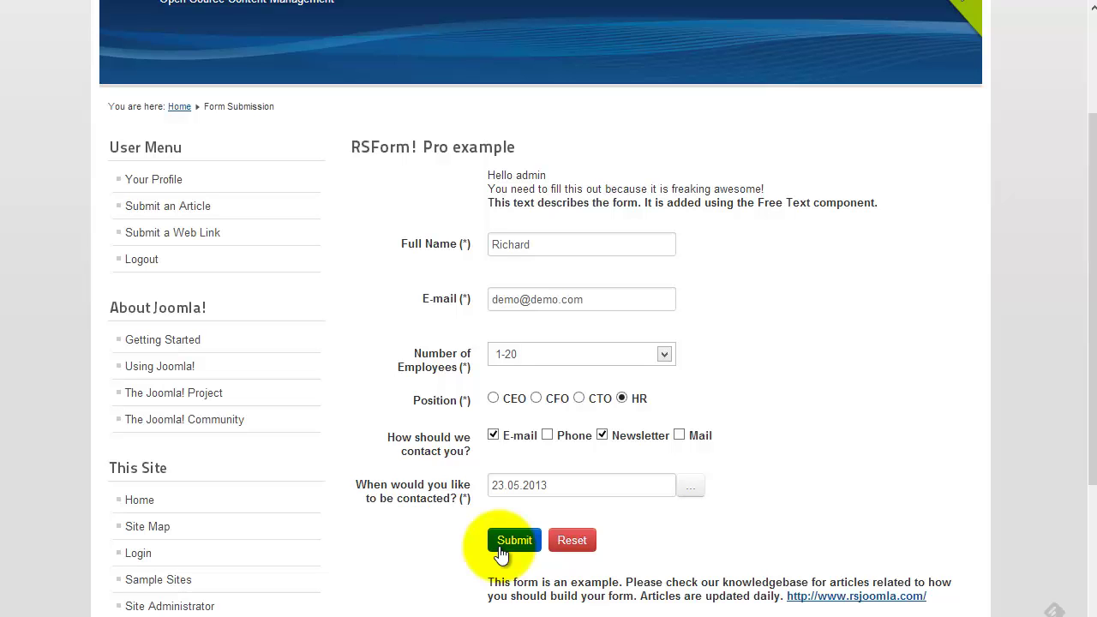
click(501, 546)
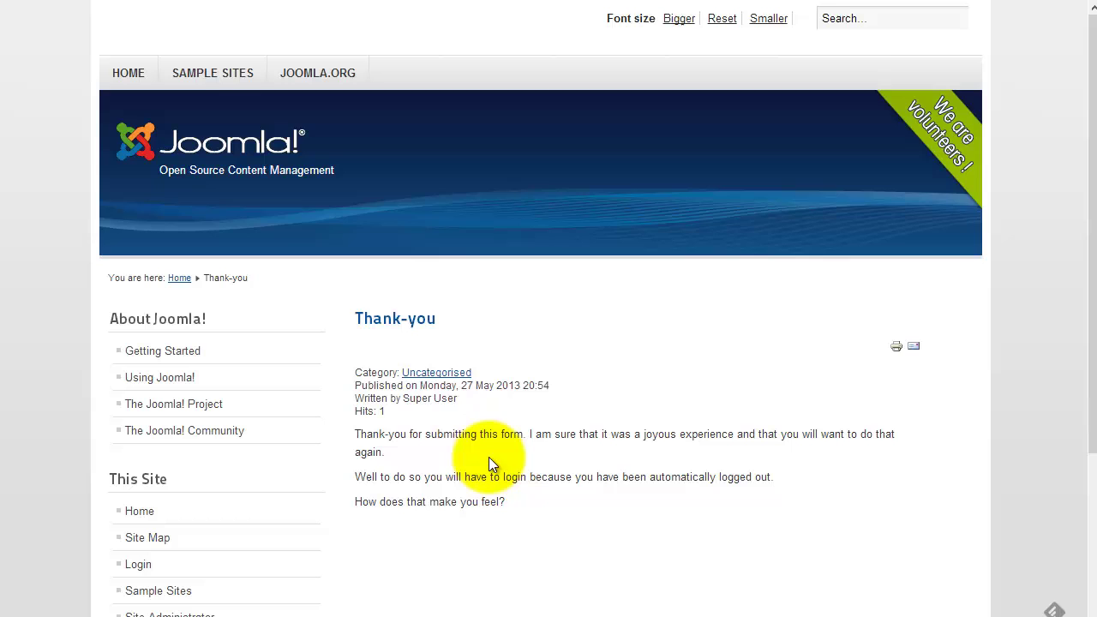
drag(350, 319, 455, 338)
click(556, 322)
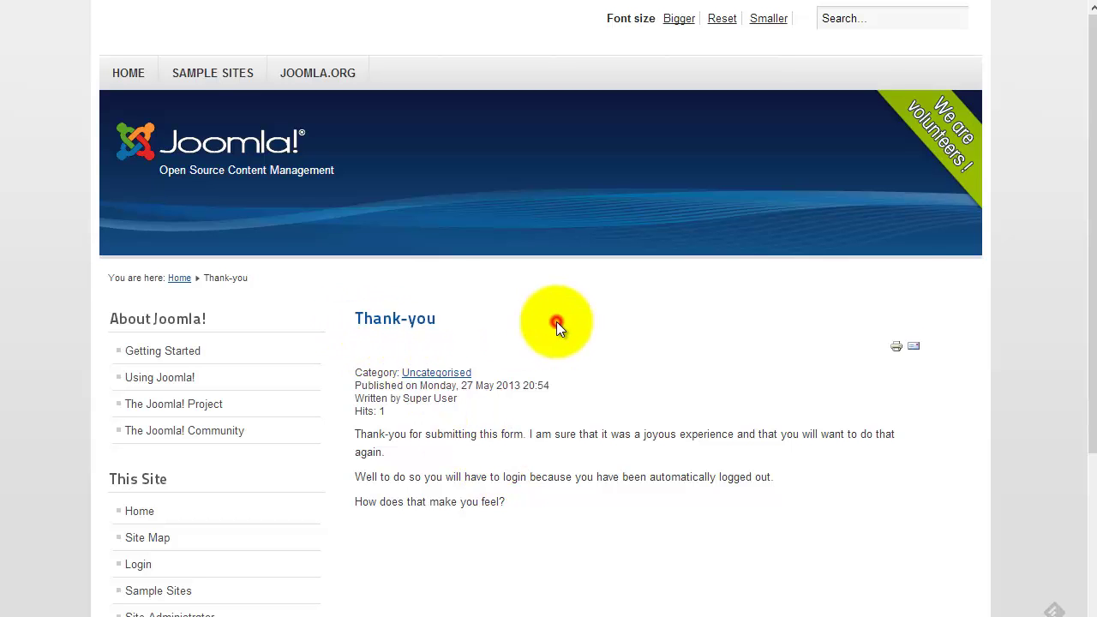
scroll(257, 454, down, 3)
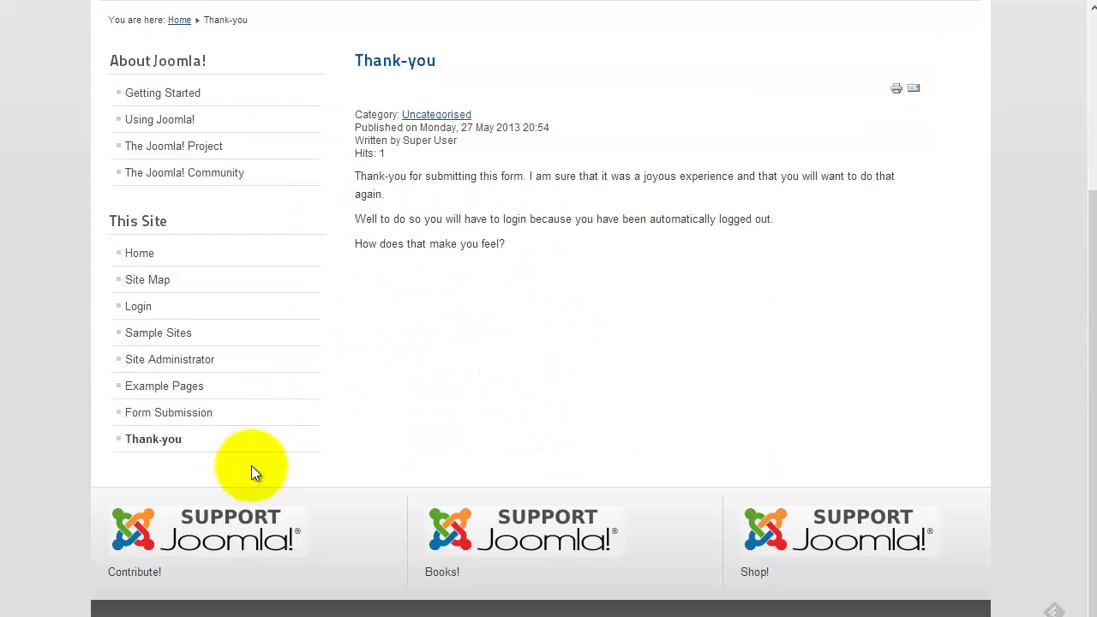
scroll(214, 155, up, 3)
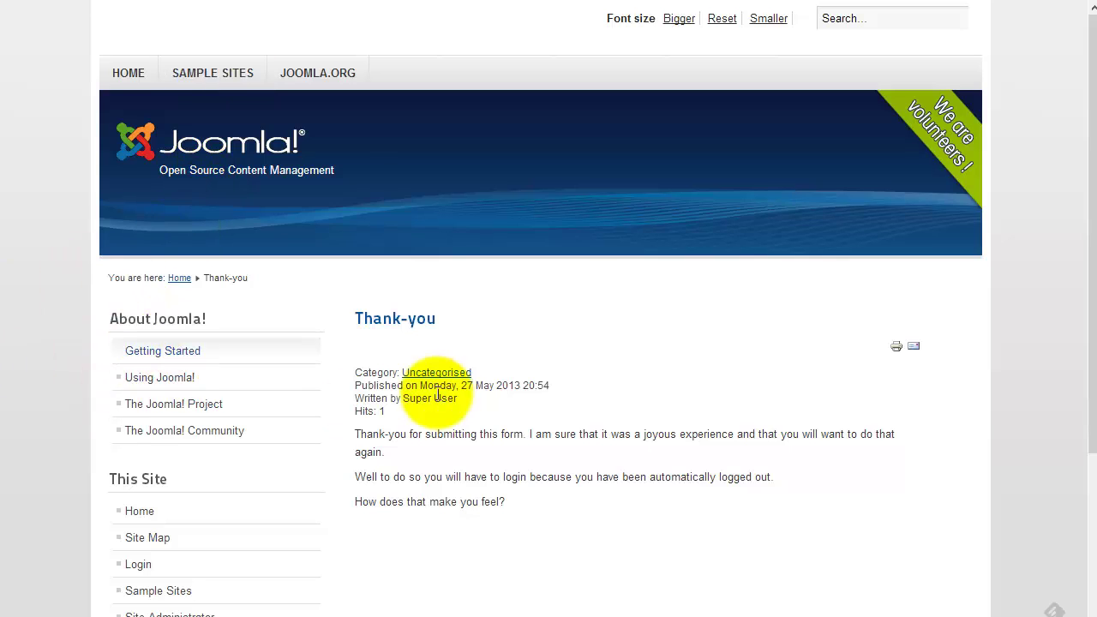